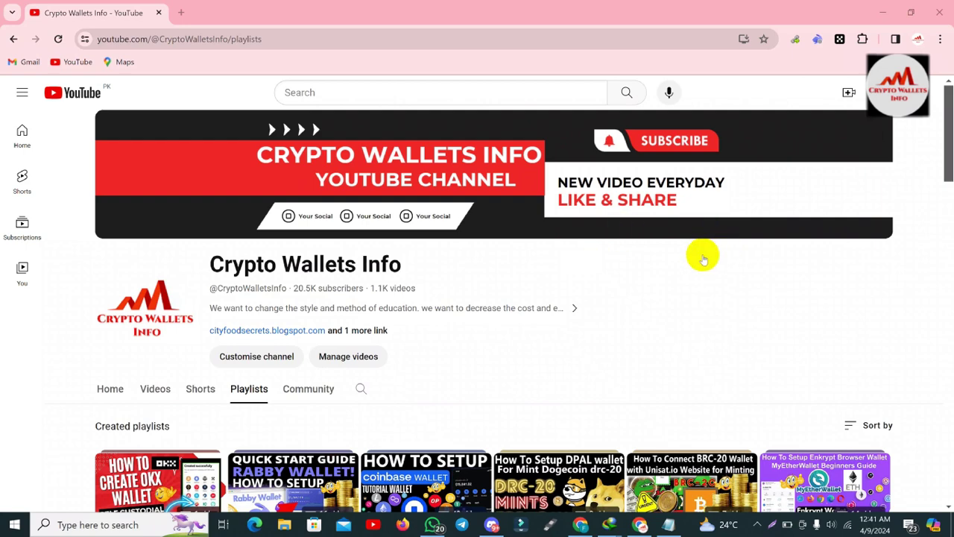
Step: Rearrange the windows, bringing the wallet address note forward and centring it on screen
left_click_drag(948, 104, 946, 309)
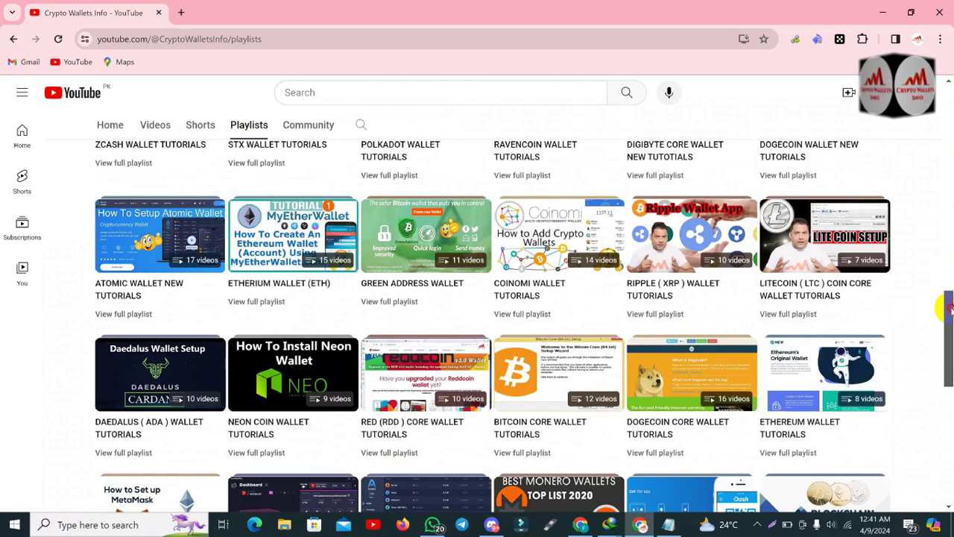
left_click(946, 264)
left_click_drag(946, 265, 946, 48)
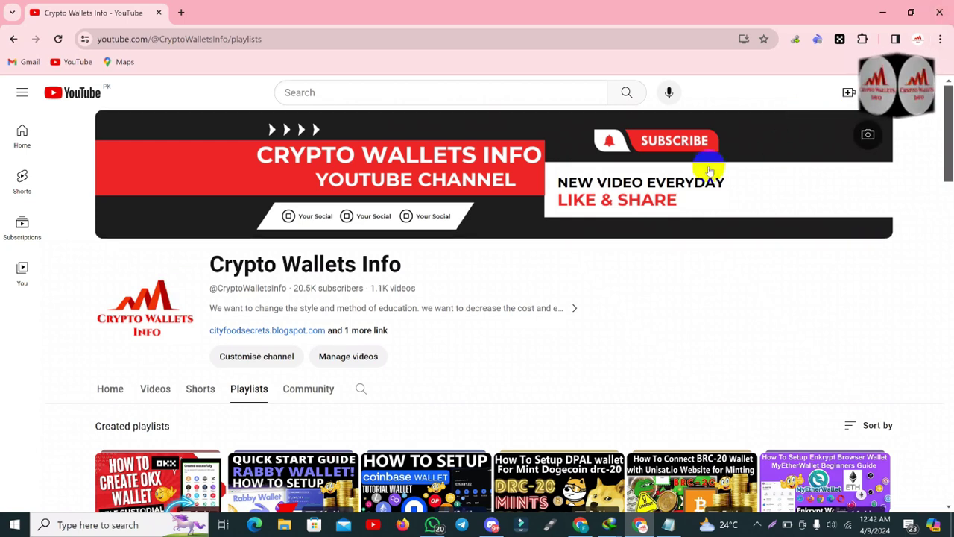
left_click_drag(948, 128, 848, 22)
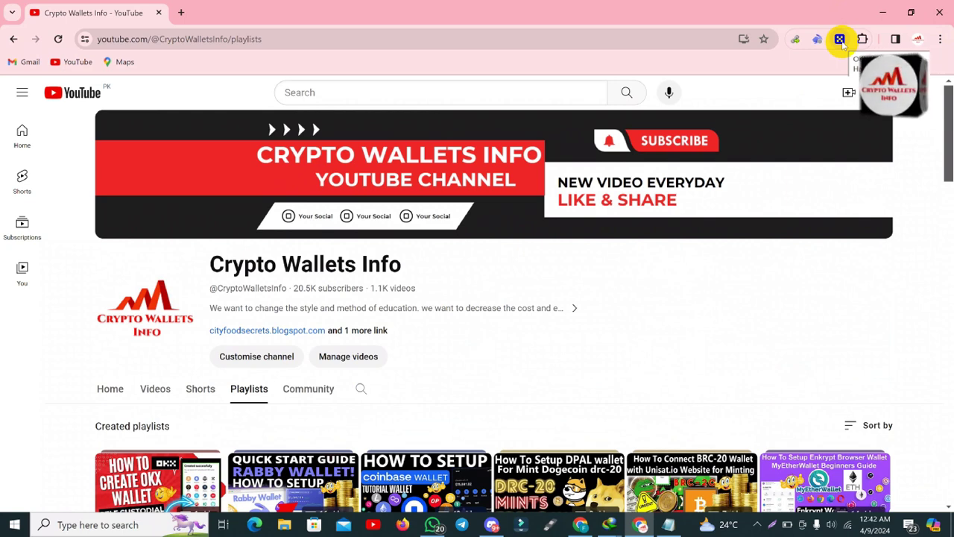
left_click(667, 525)
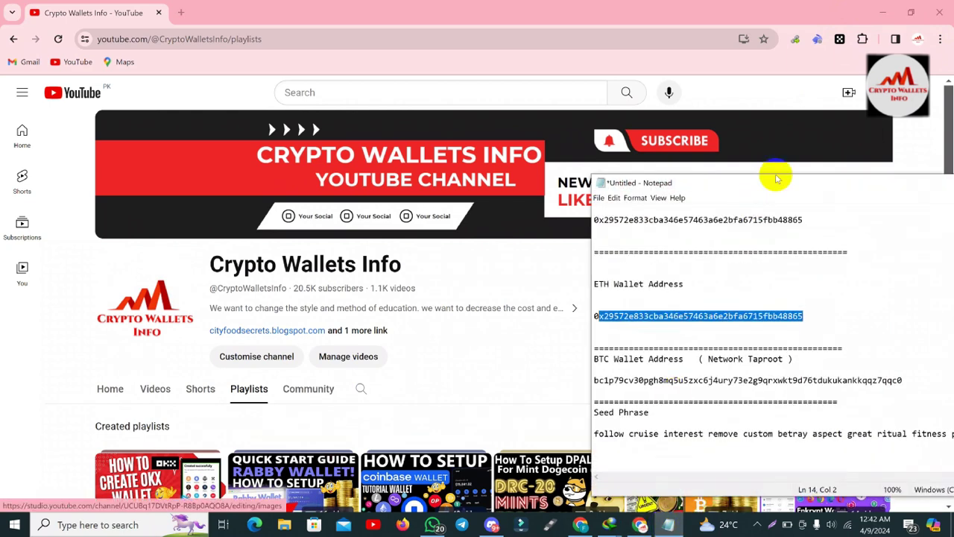
left_click_drag(776, 178, 492, 93)
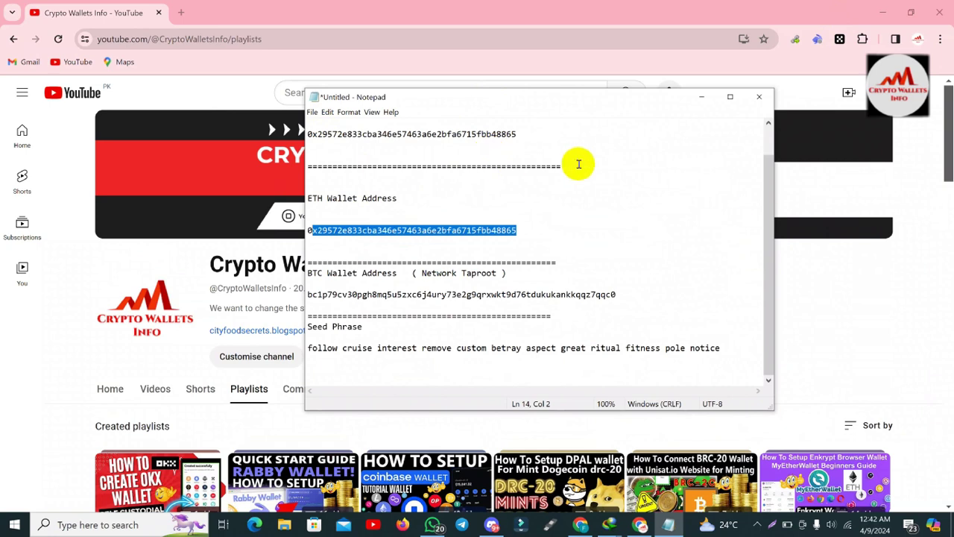
left_click_drag(763, 198, 771, 145)
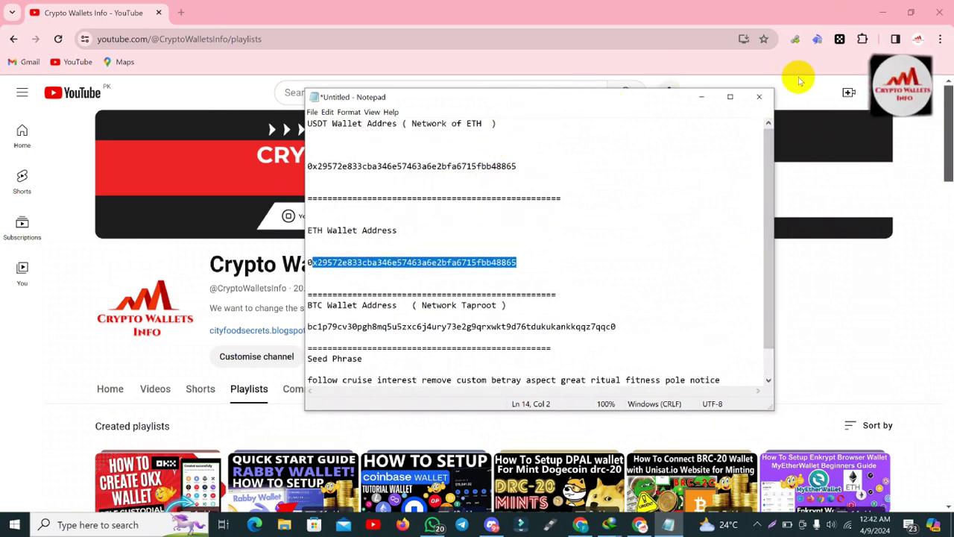
Step: Back in the browser, unlock the OKX Wallet popup with the wallet password
left_click(799, 81)
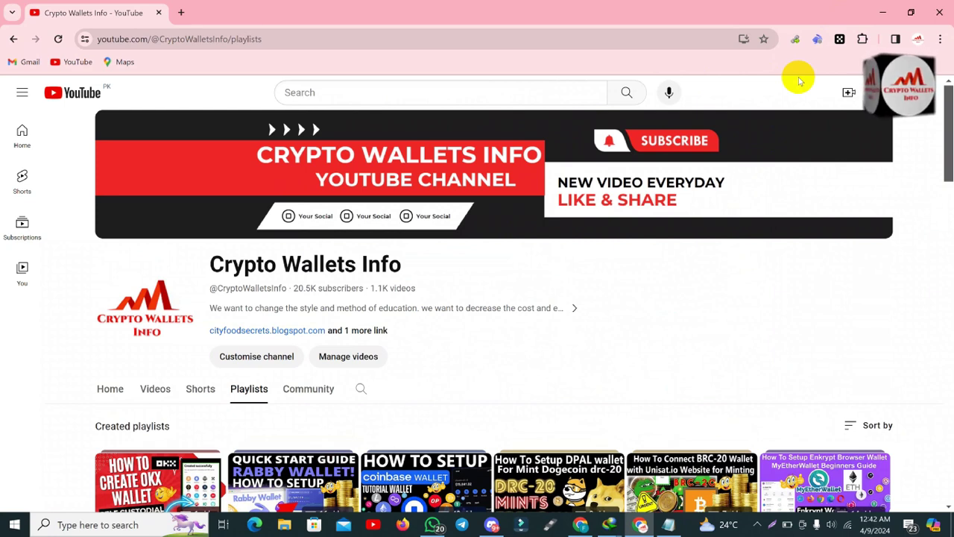
left_click(839, 39)
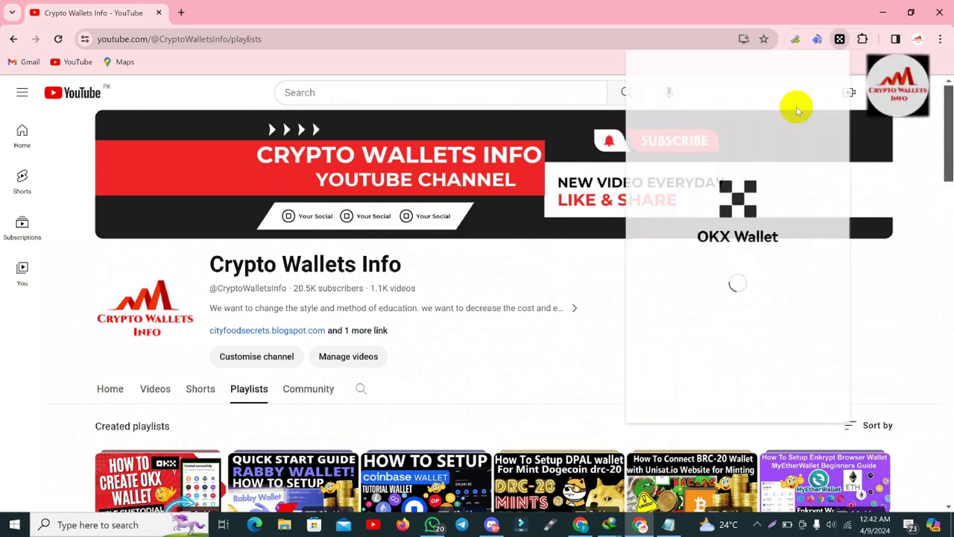
type("•••••••••••••")
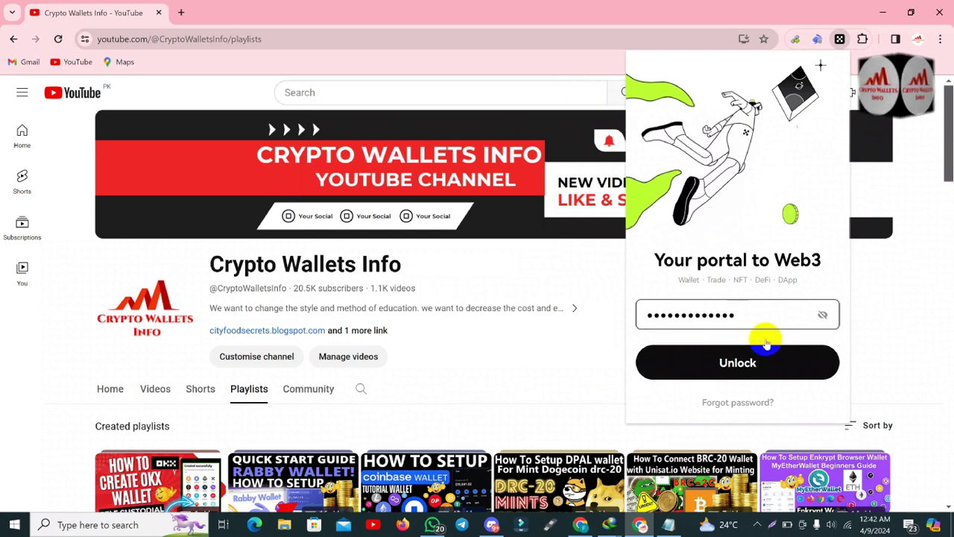
left_click(734, 364)
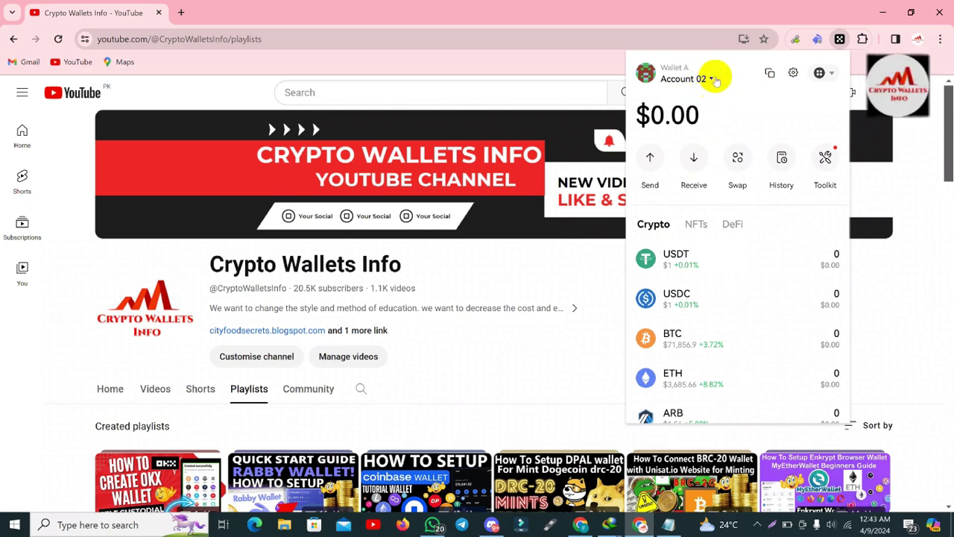
Step: Add three new accounts to Wallet A, creating Account 03, Account 04 and Account 05
left_click(708, 79)
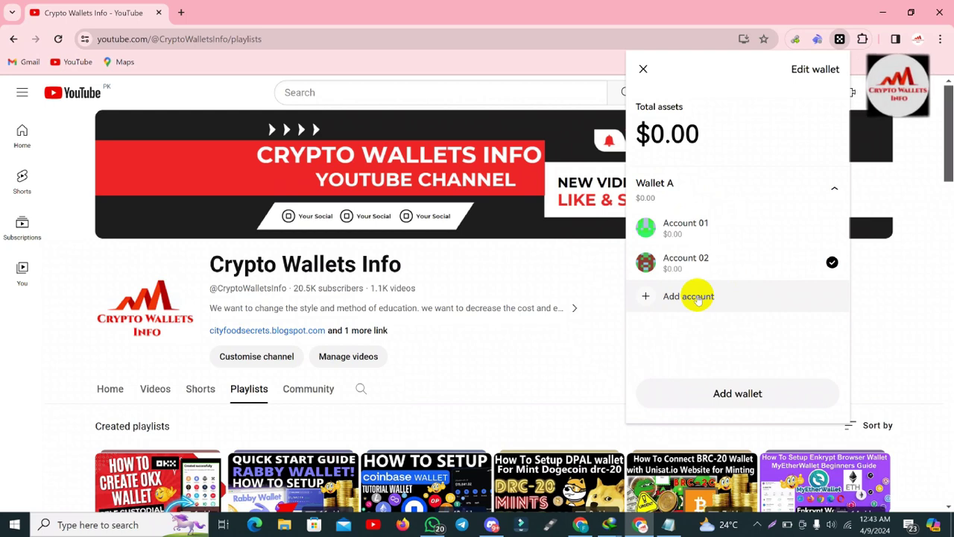
left_click(706, 297)
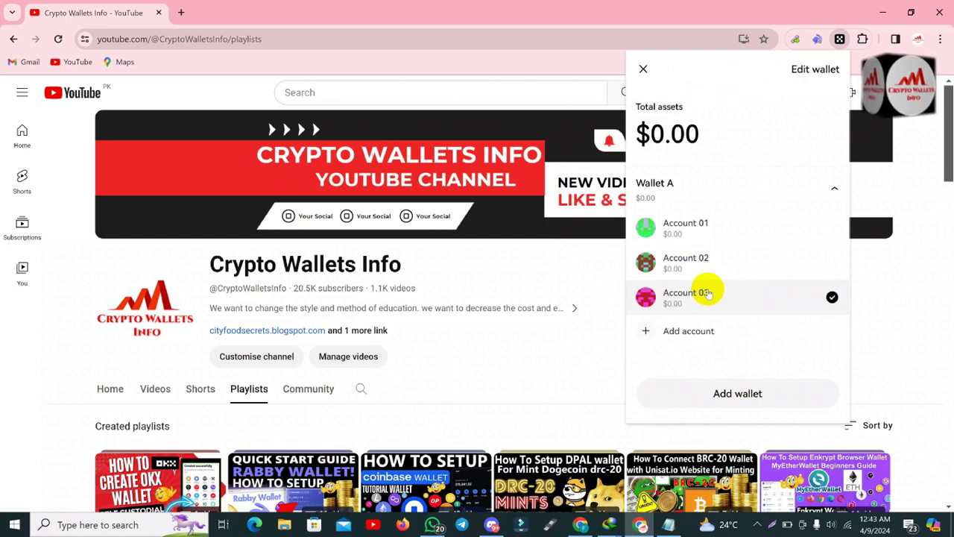
left_click(686, 333)
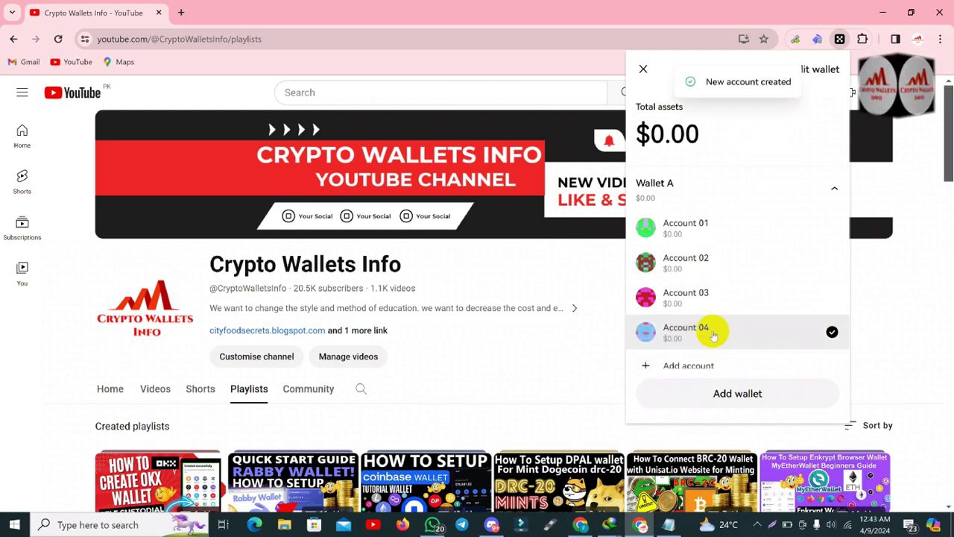
left_click(715, 364)
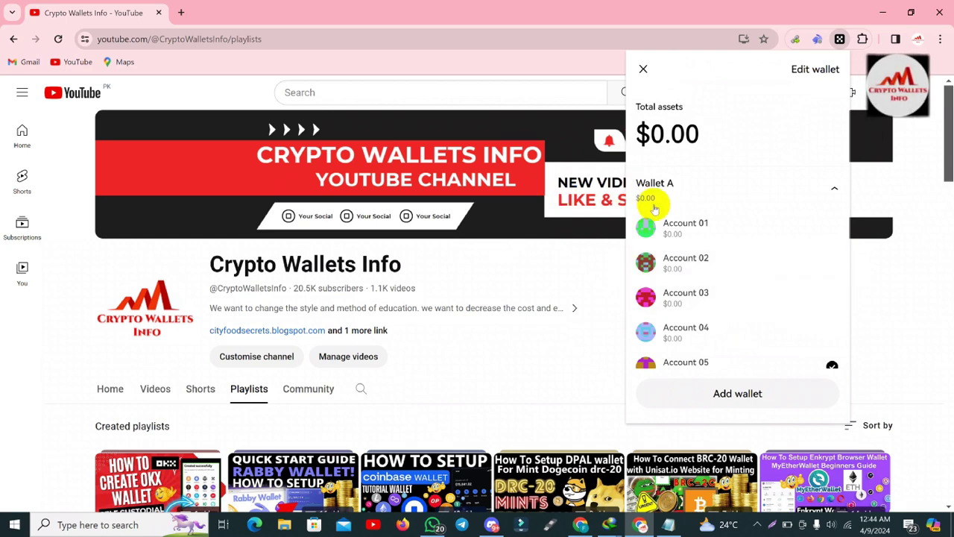
Step: Switch through Accounts 01, 02 and 05, then select the account whose address is needed
left_click(720, 224)
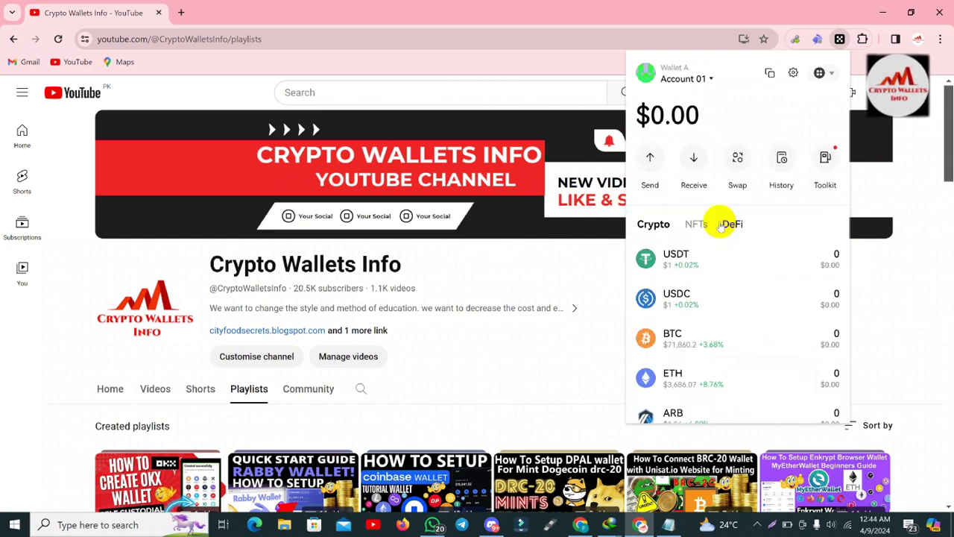
left_click(713, 79)
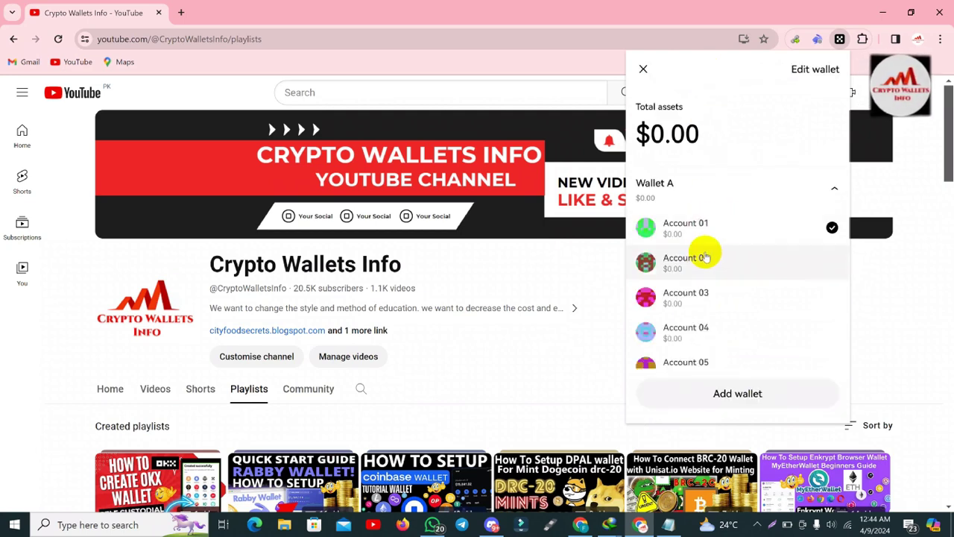
left_click(724, 268)
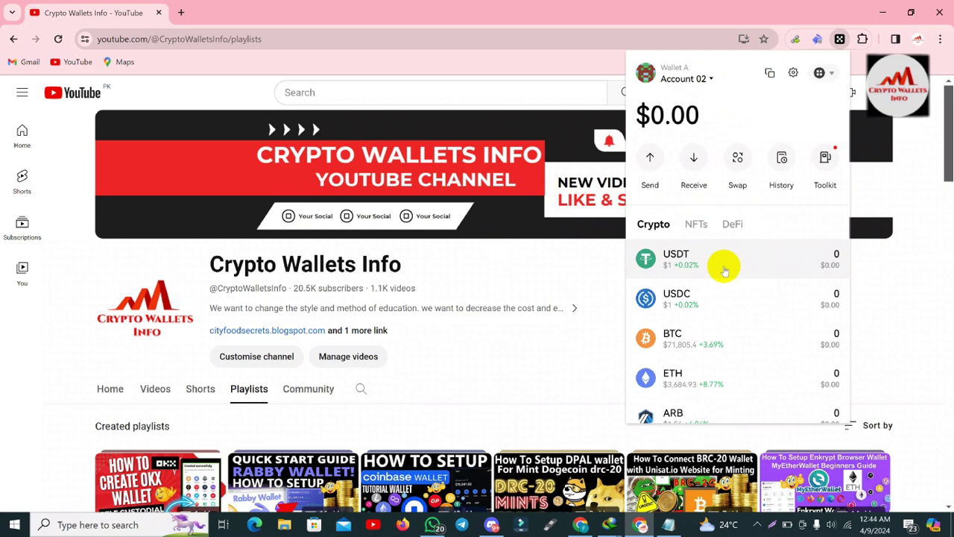
left_click(715, 79)
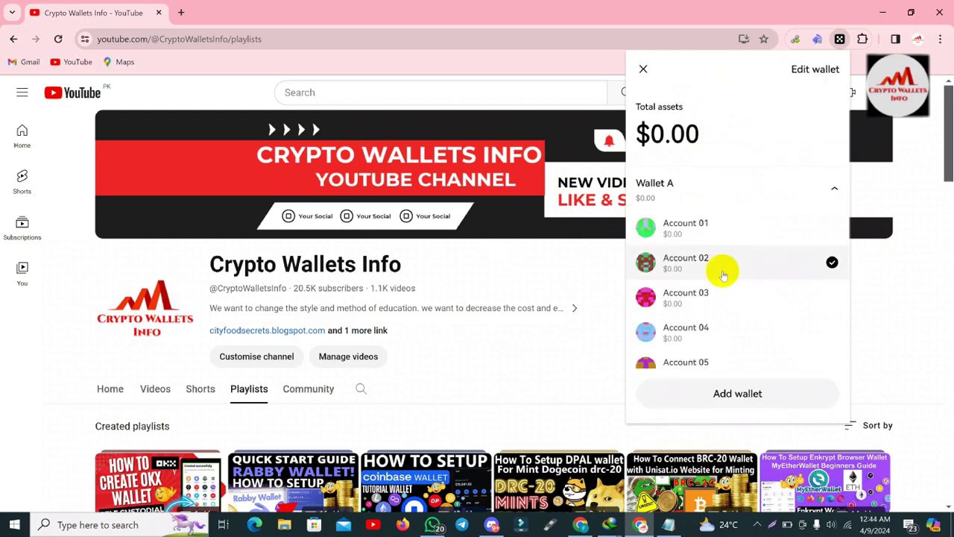
left_click(700, 357)
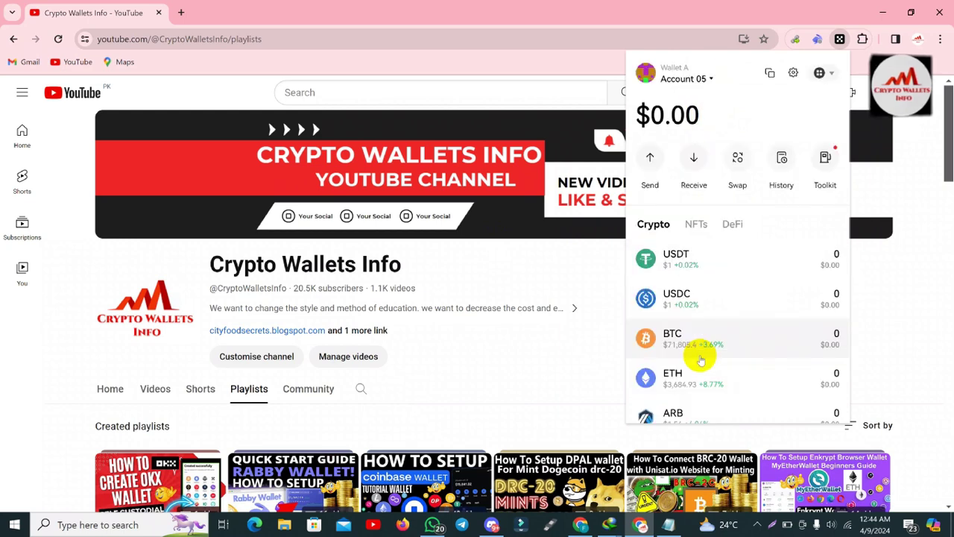
left_click(710, 77)
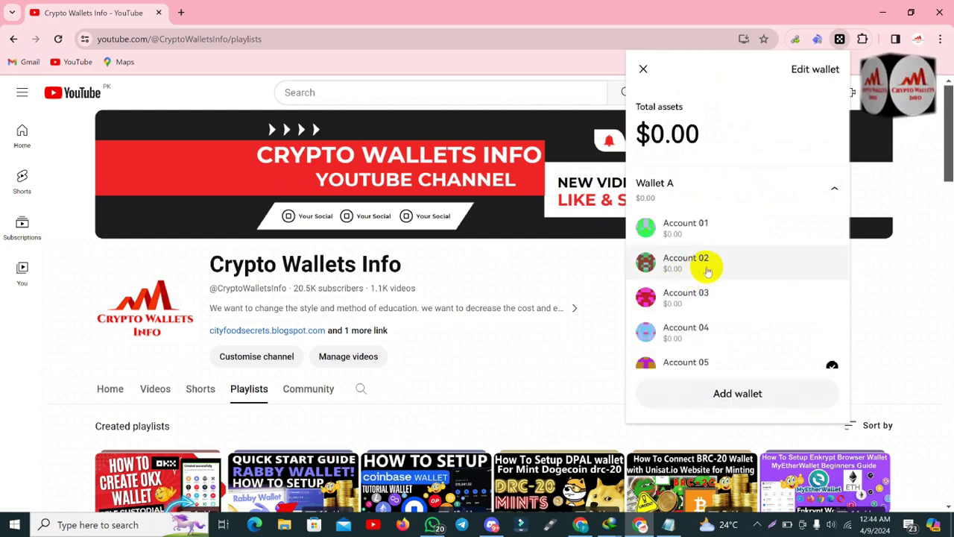
left_click(694, 295)
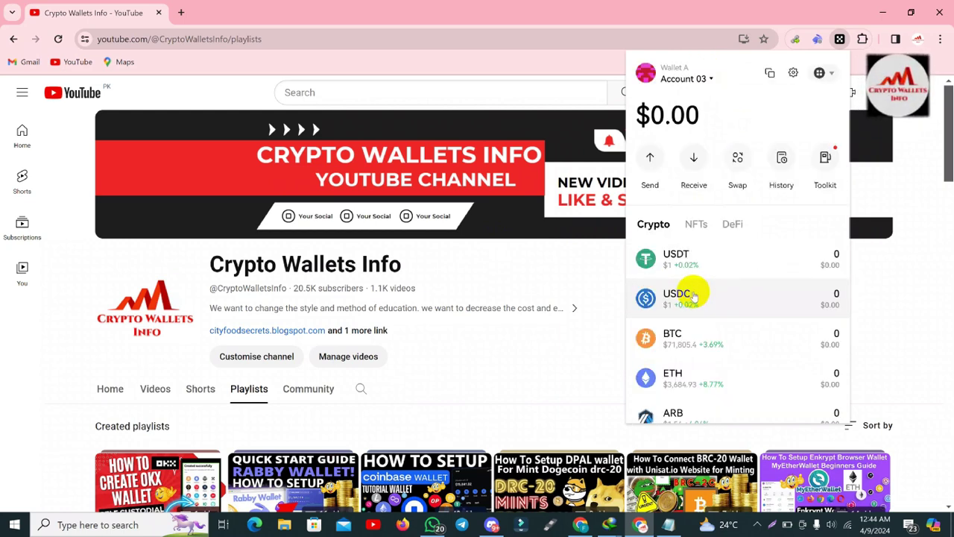
Step: Copy that account's ETH receiving address and return to the Notepad address note
left_click(689, 373)
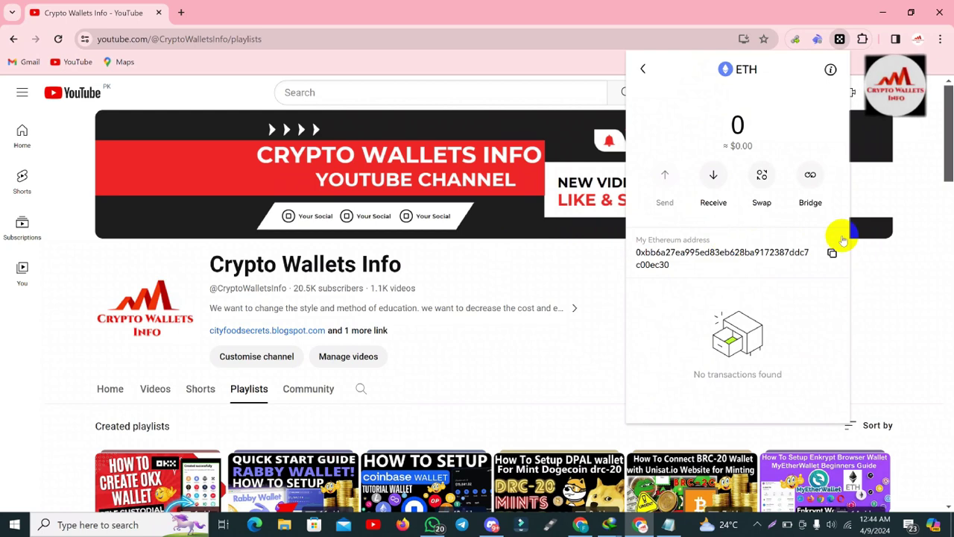
left_click(832, 254)
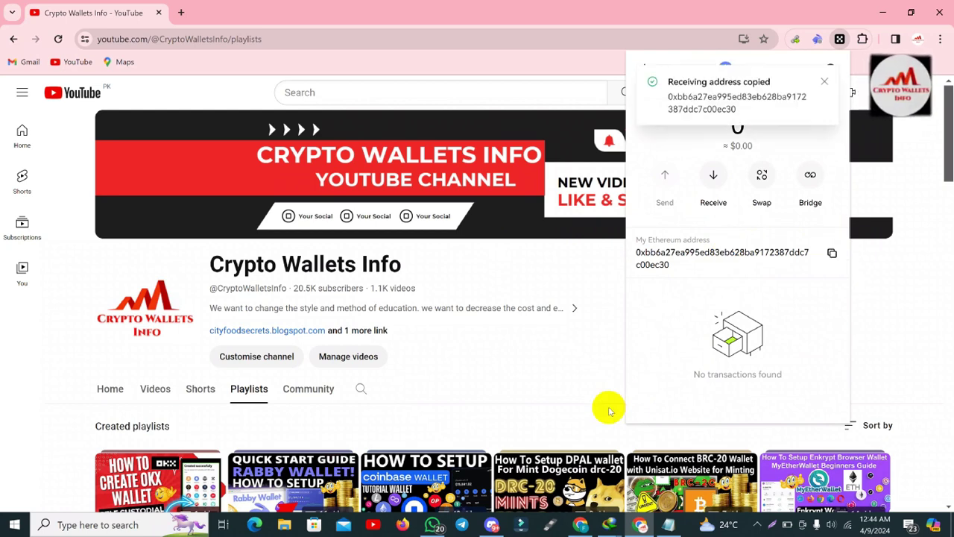
left_click(668, 525)
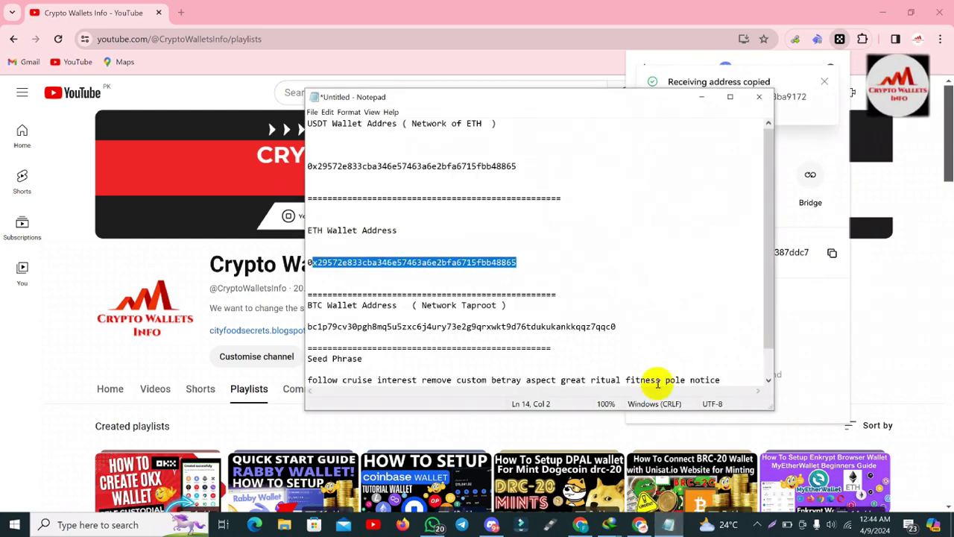
Step: Below the seed phrase, add a ===== separator, an 'ETH Wallet Address Account 2' heading and the pasted address
scroll(768, 300, "down", 1)
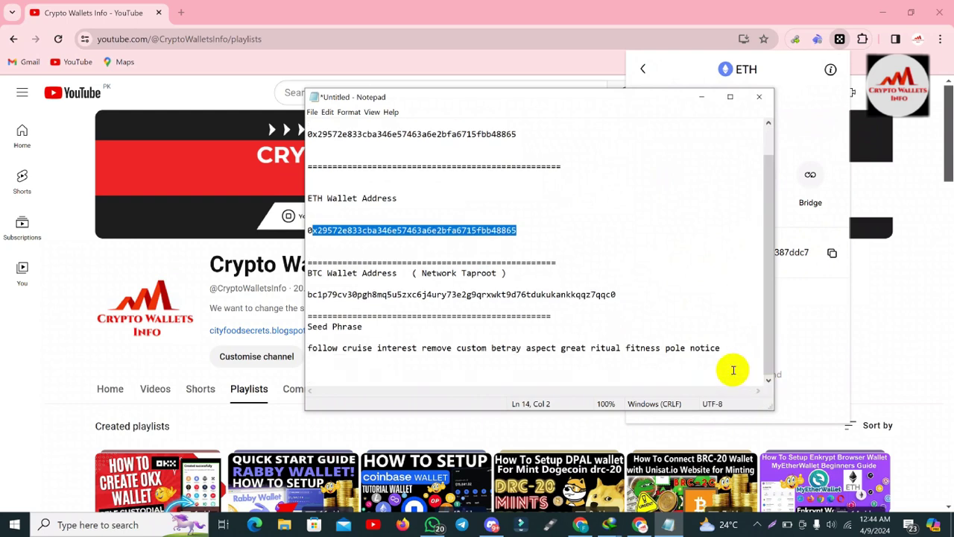
left_click(728, 346)
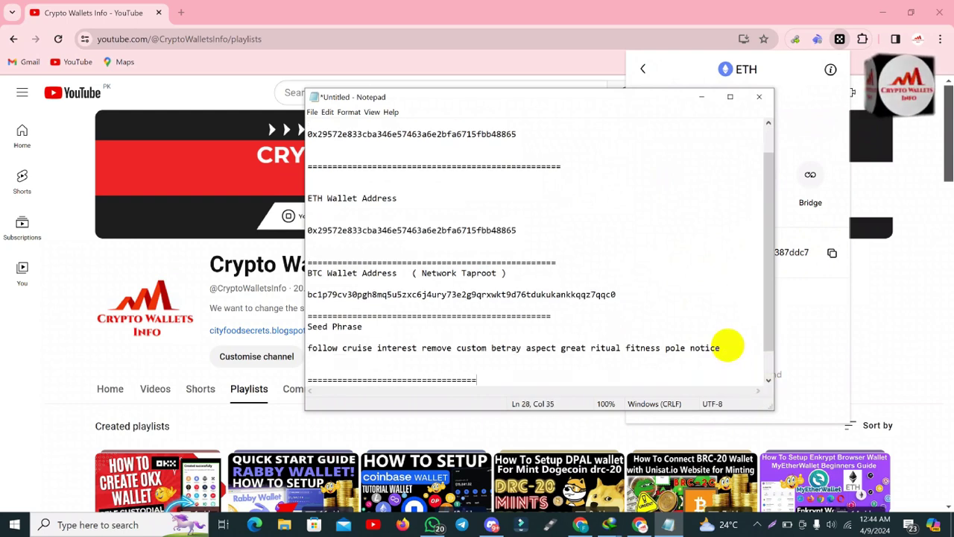
key("Return")
key("Return")
key("Return")
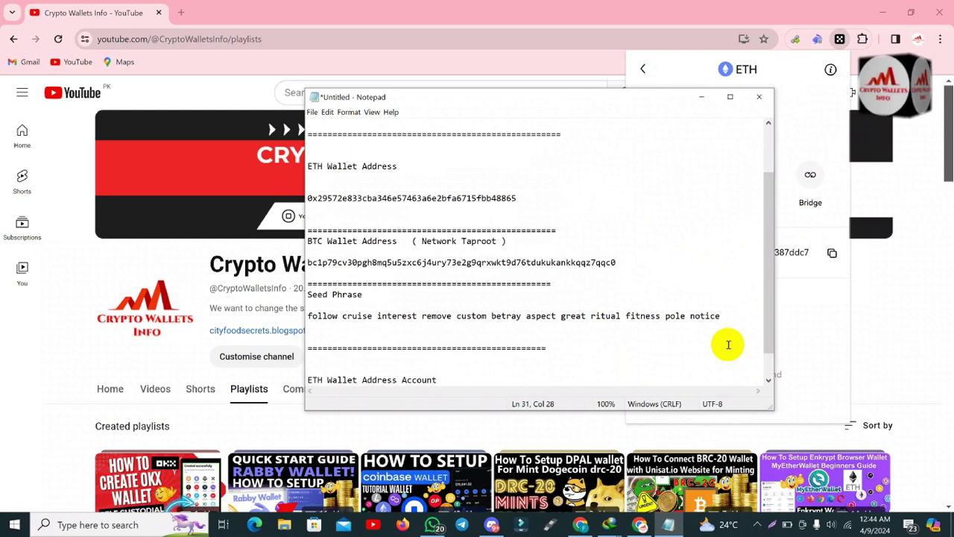
key("Return")
key("Return")
key("Return")
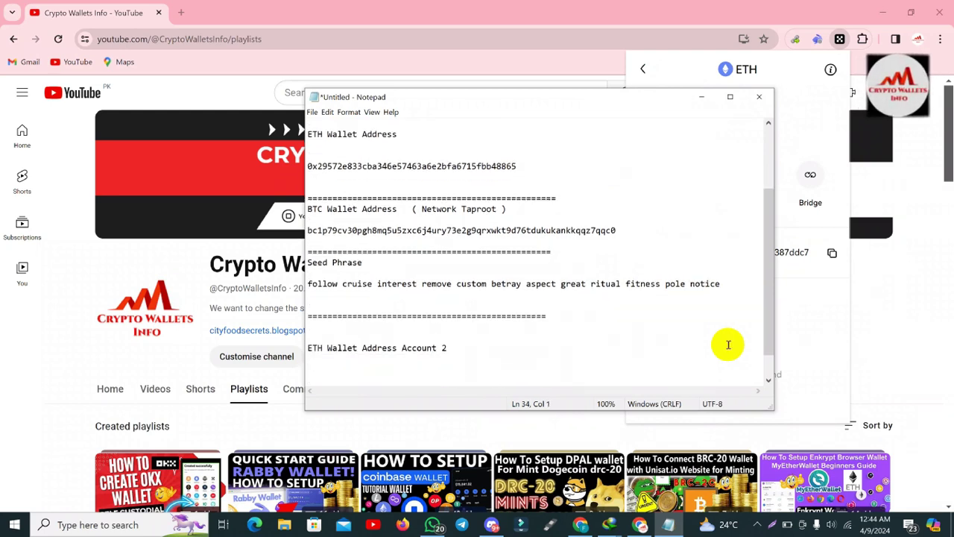
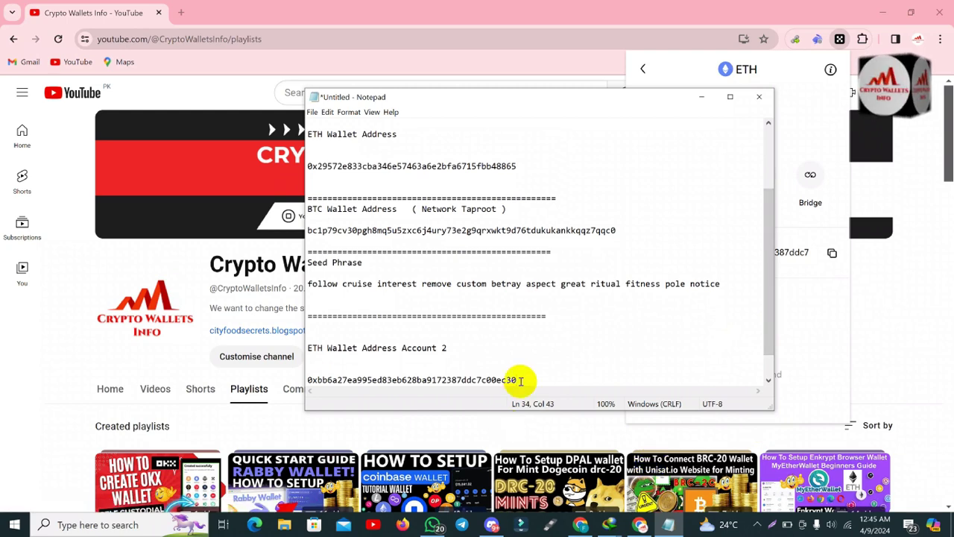
key("Return")
key("Return")
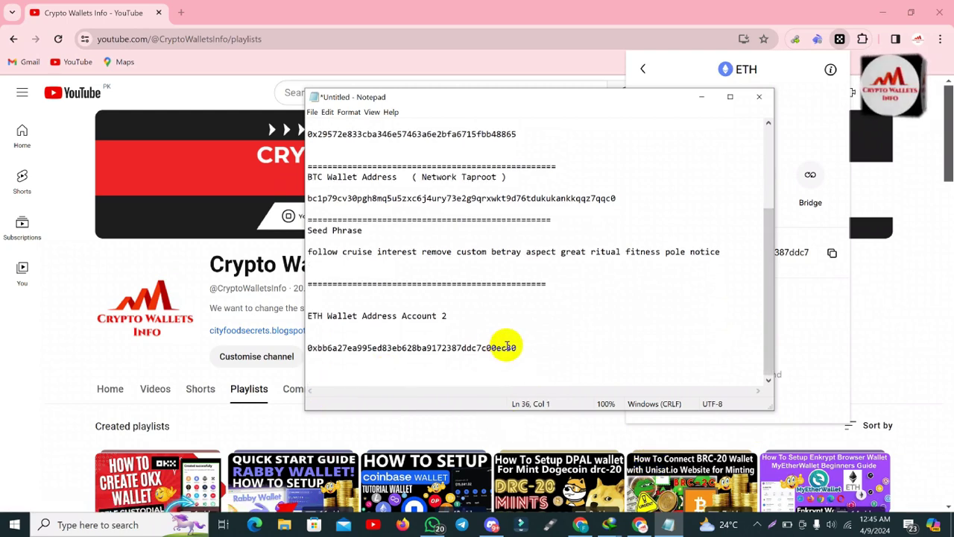
left_click_drag(767, 277, 755, 206)
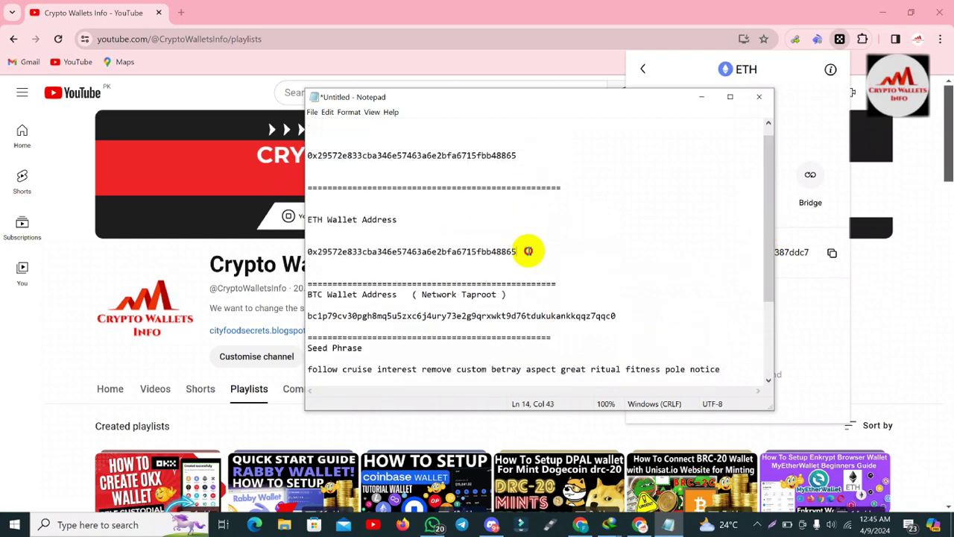
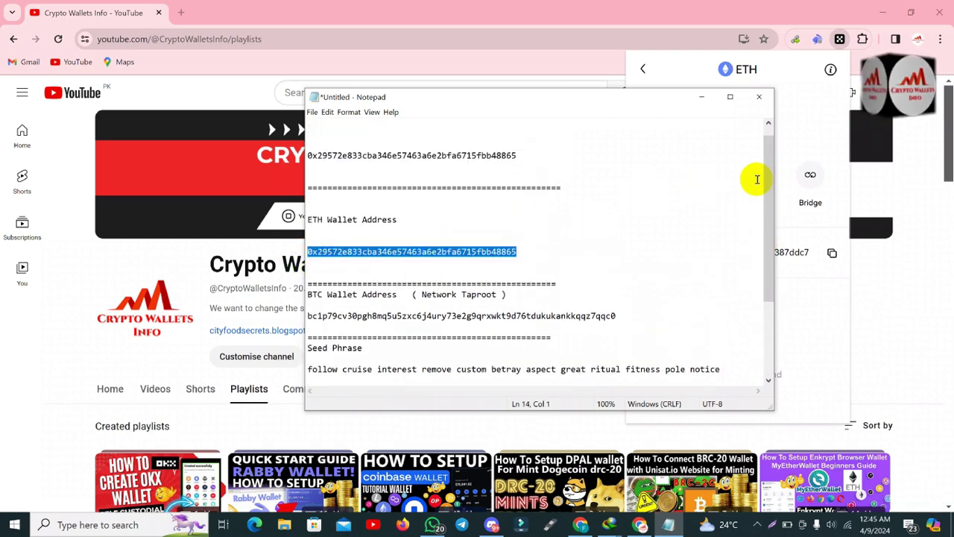
left_click_drag(768, 160, 787, 260)
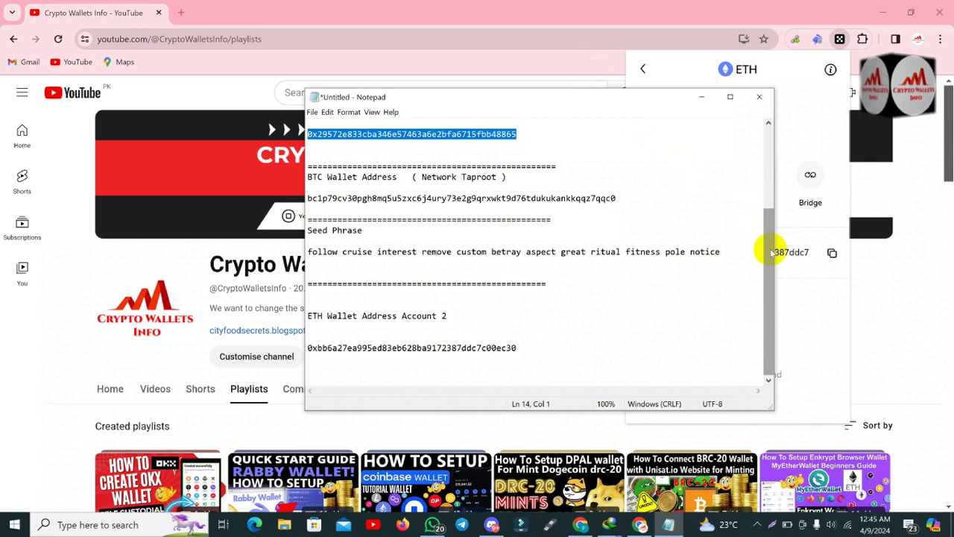
left_click_drag(769, 251, 769, 301)
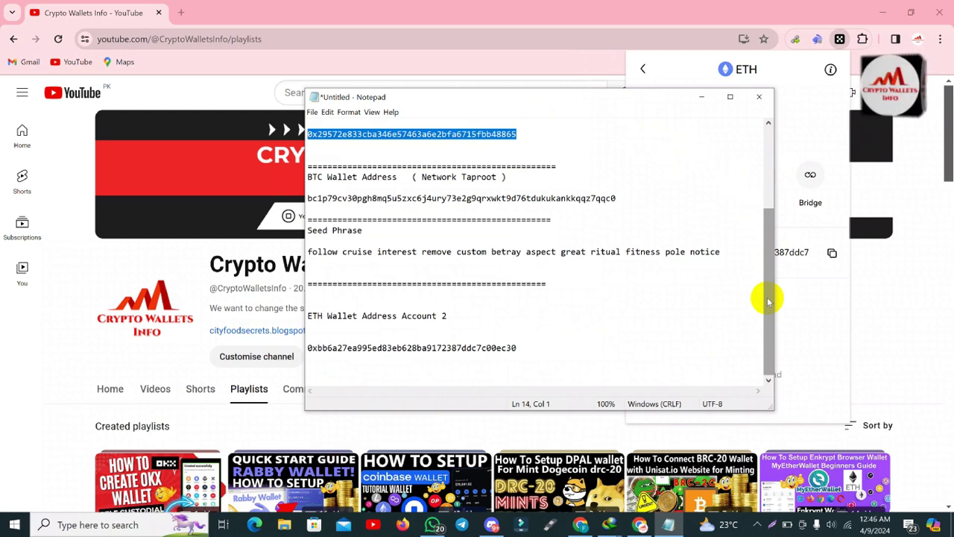
Step: Return the wallet to its main account view and relabel the Notepad heading 'ETH Wallet Address Account 3'
left_click(823, 136)
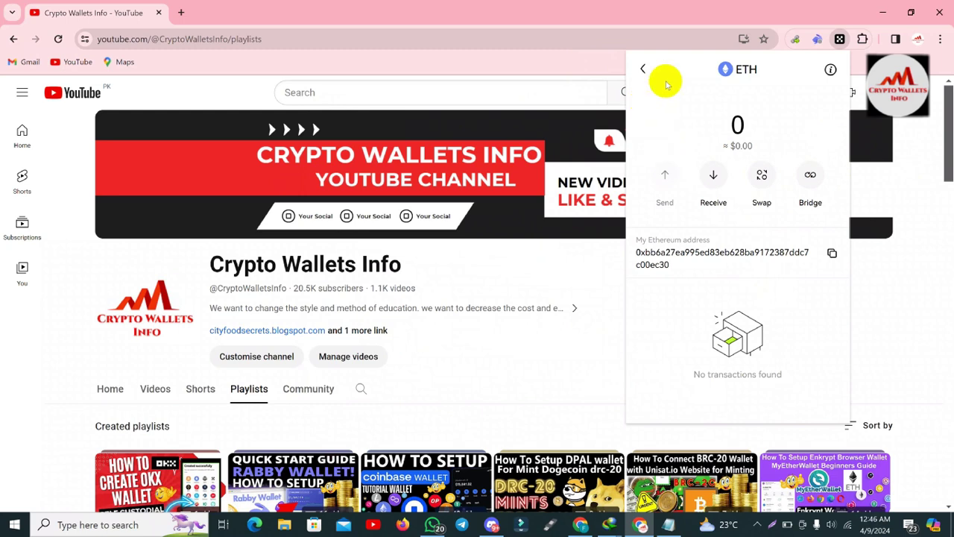
left_click(647, 68)
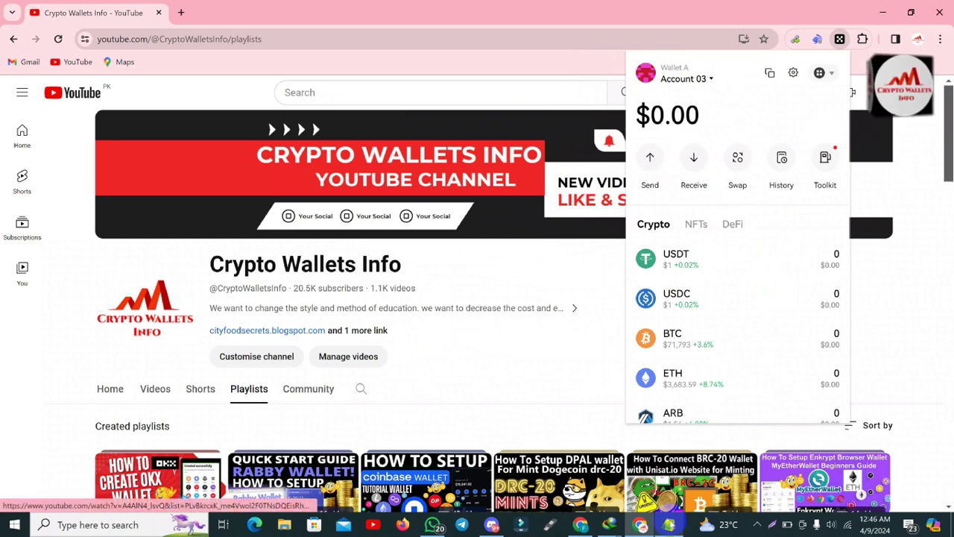
left_click(669, 523)
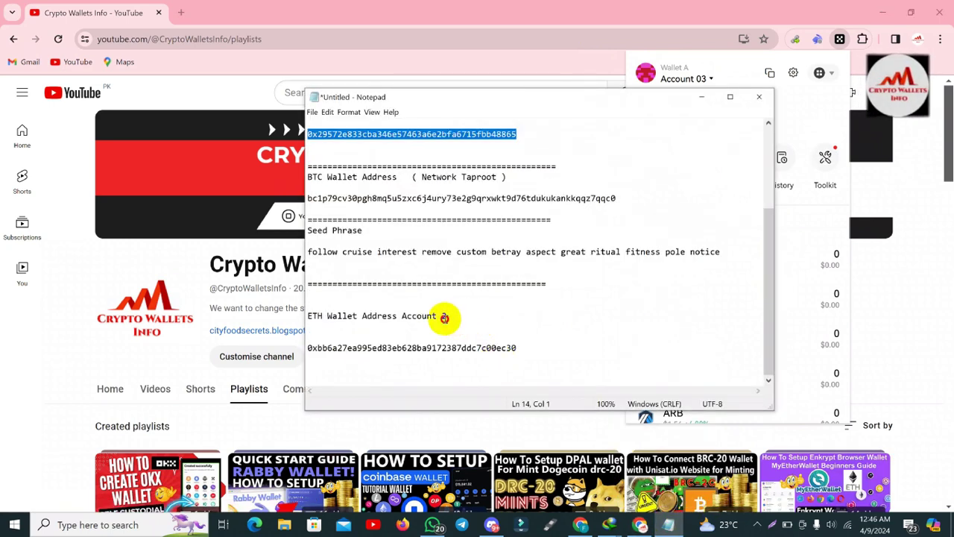
left_click(444, 317)
type("4")
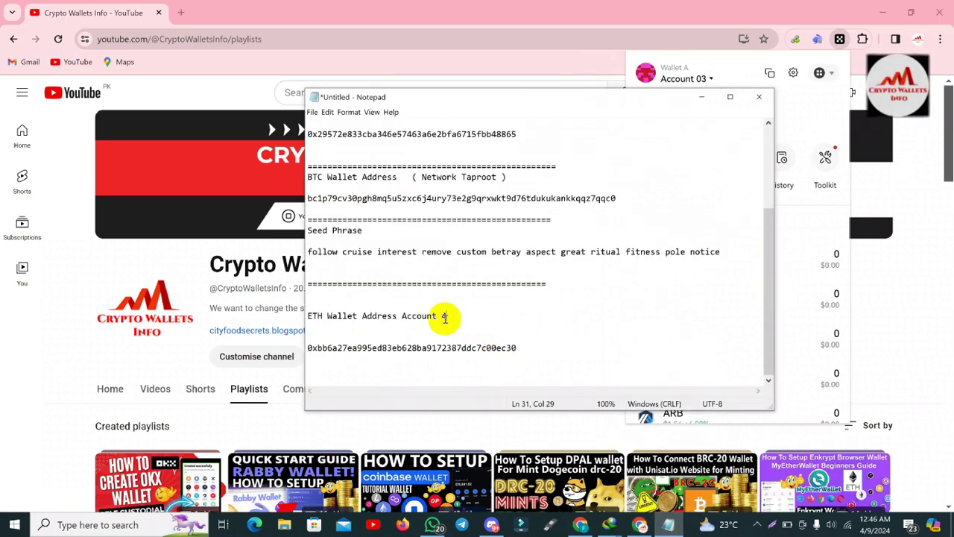
key("BackSpace")
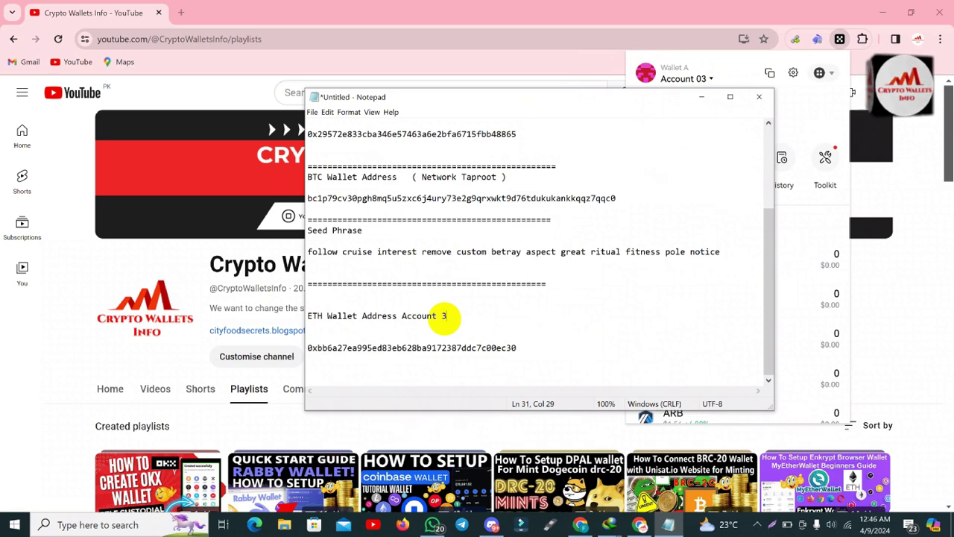
type("3")
Step: Add a row of '=' characters as a separator line below the ETH address
left_click(531, 346)
key("Return")
key("Return")
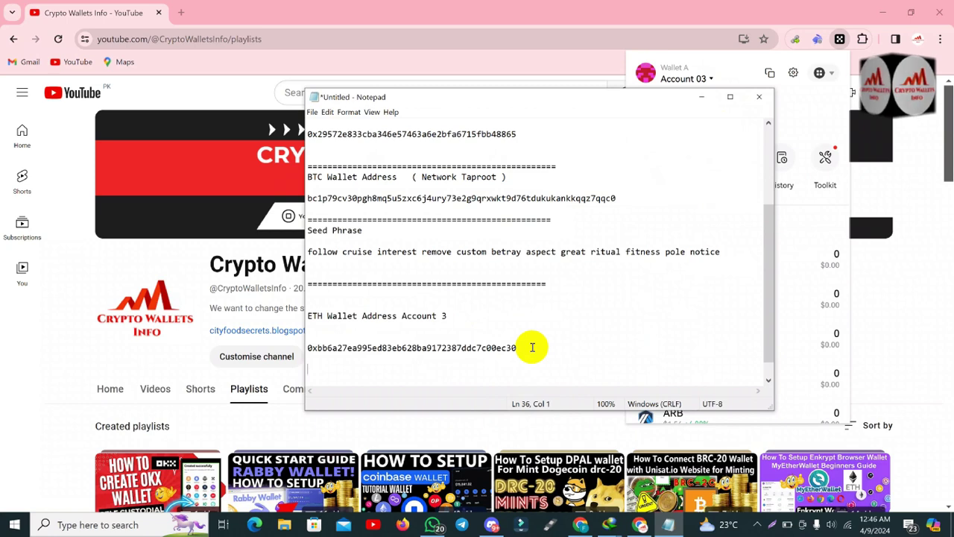
type("=============================")
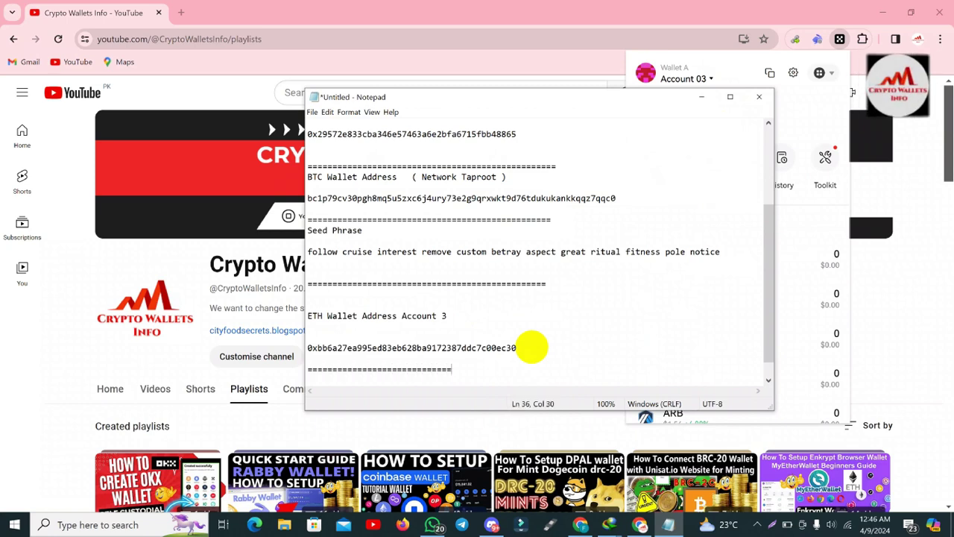
type("==================")
key("Return")
key("Return")
key("Return")
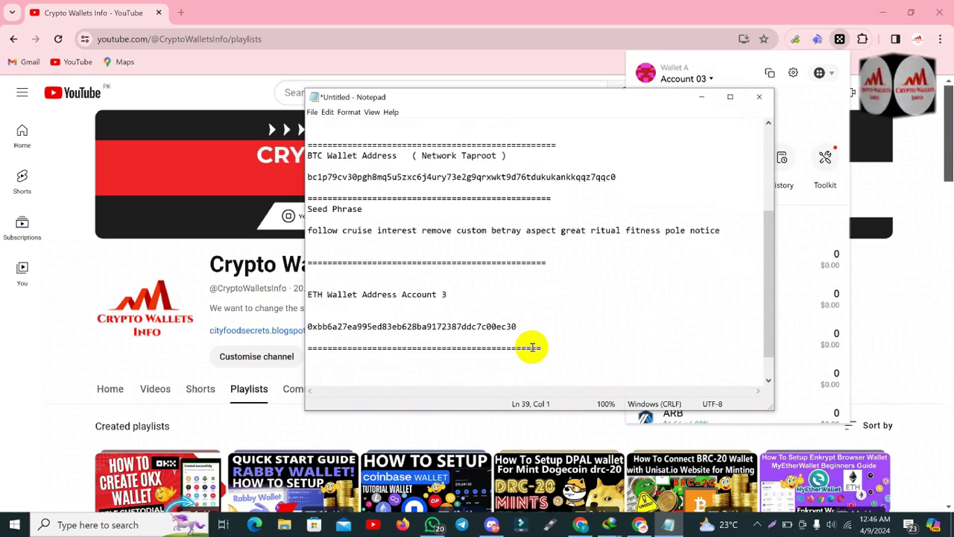
left_click(815, 117)
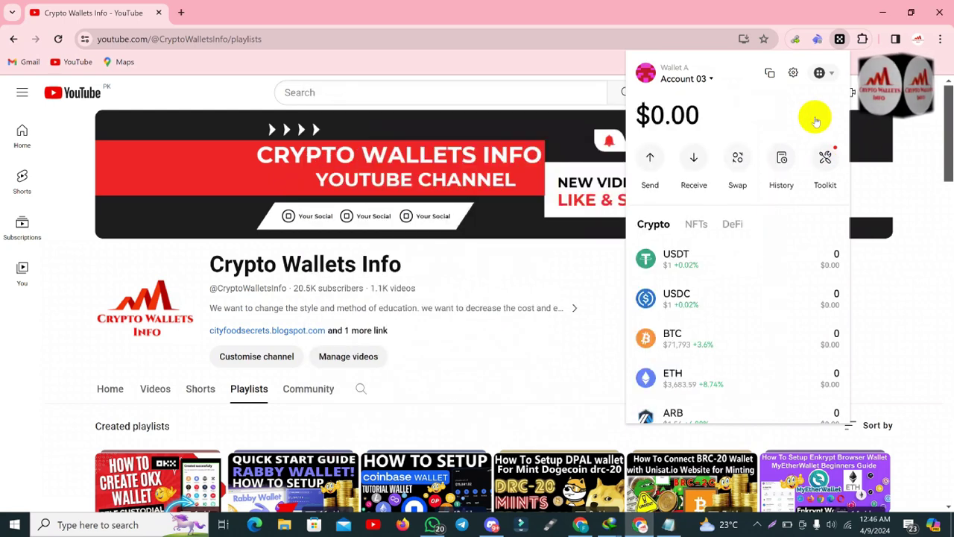
Step: Switch the wallet to Account 02 and copy its Ethereum receiving address
left_click(710, 80)
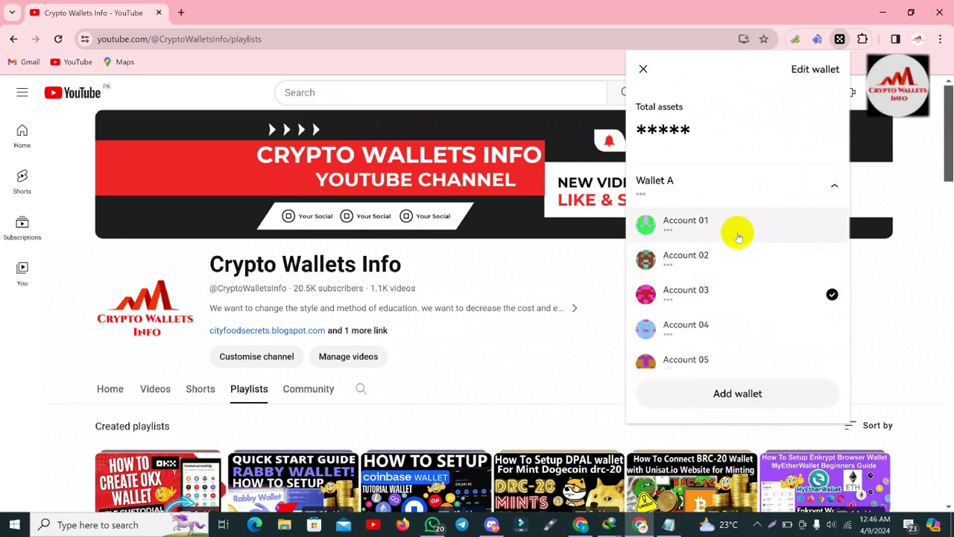
left_click(720, 254)
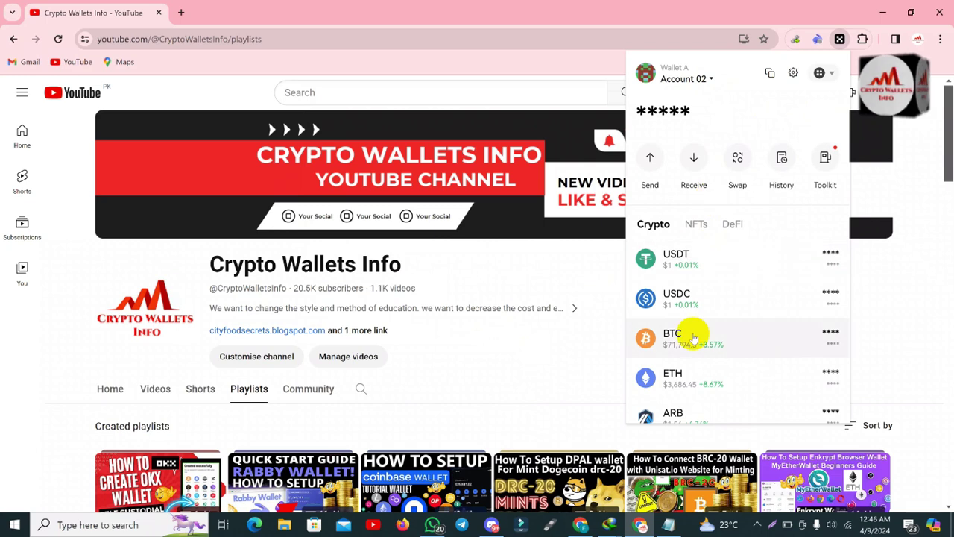
left_click(696, 382)
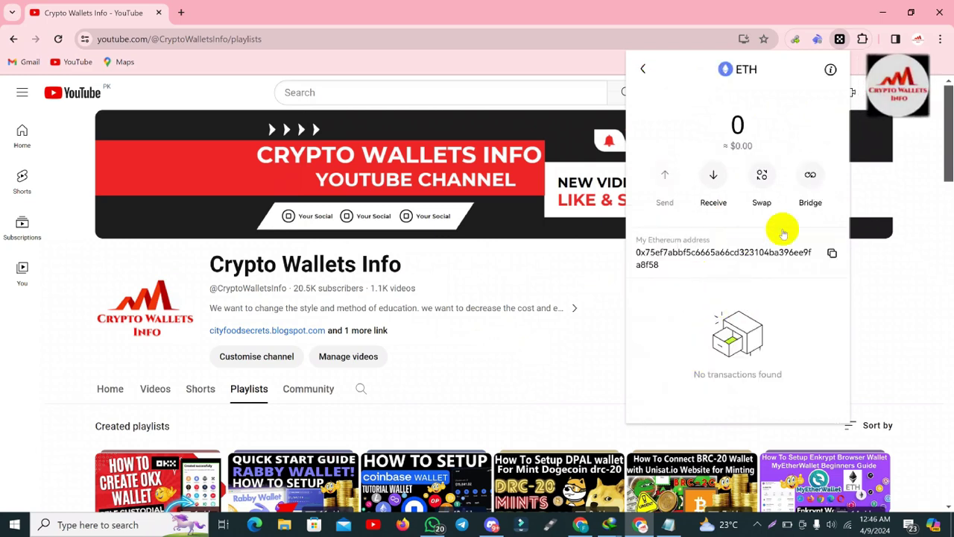
left_click(833, 254)
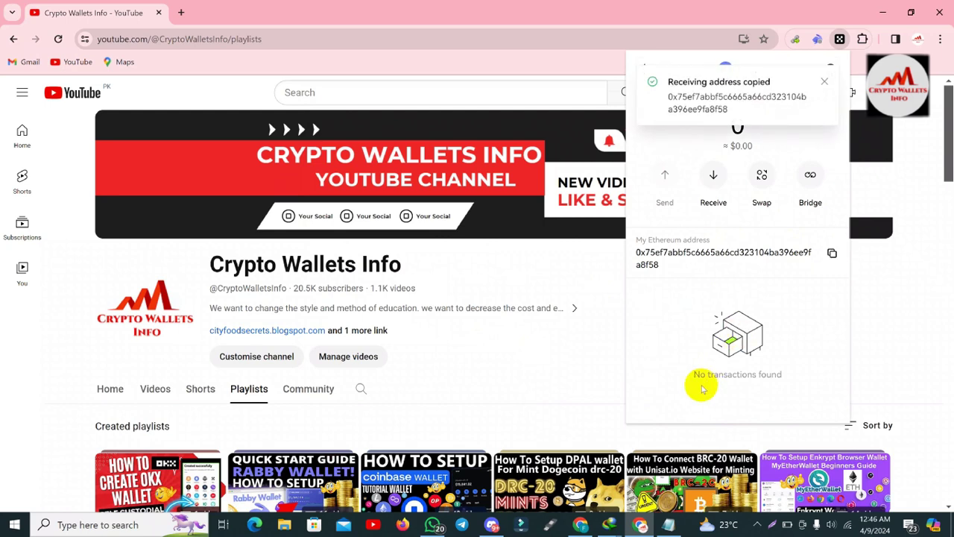
left_click(669, 525)
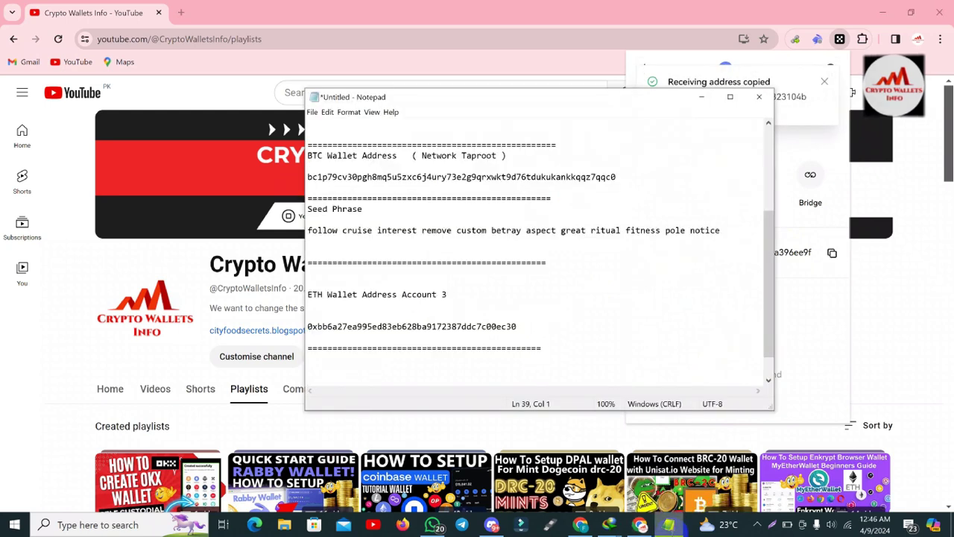
Step: Paste the Account 02 address below the separator, labelled 'ETH Wallet Address Account 2'
left_click(544, 349)
key("Return")
key("Return")
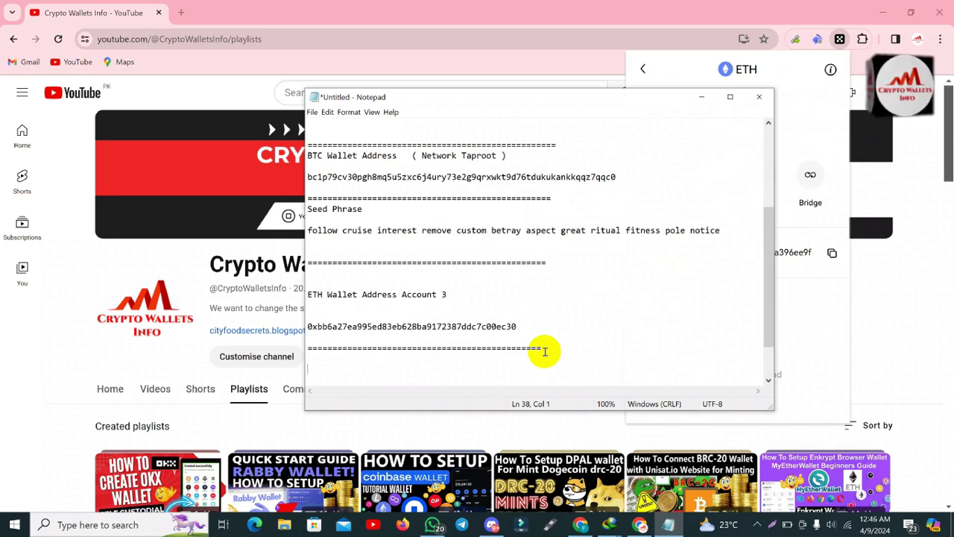
key("ctrl+v")
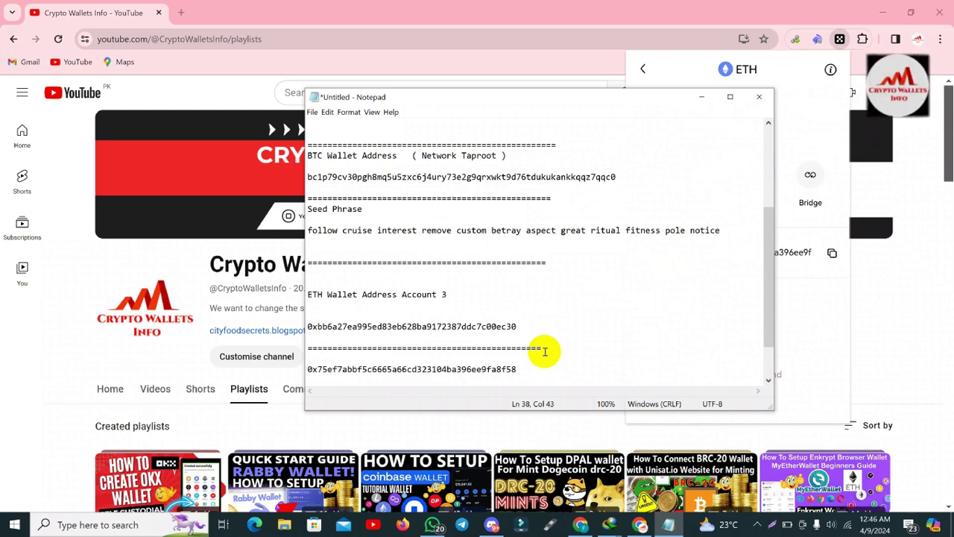
left_click(543, 347)
key("Return")
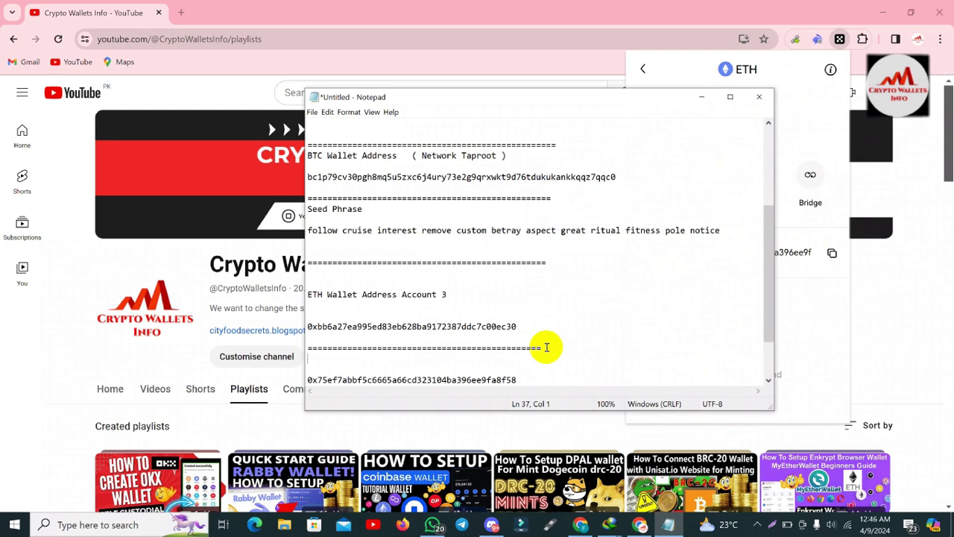
type("ETH")
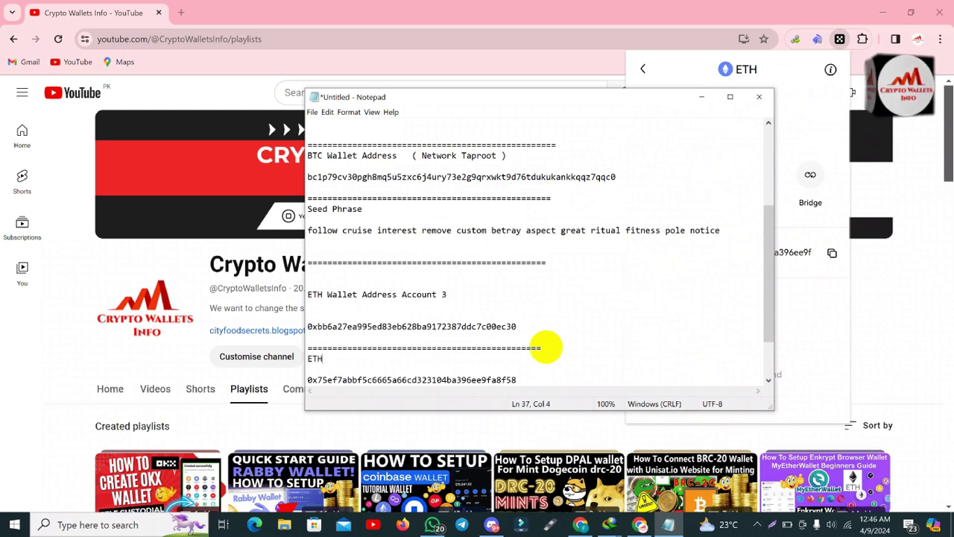
type(" Wallet ")
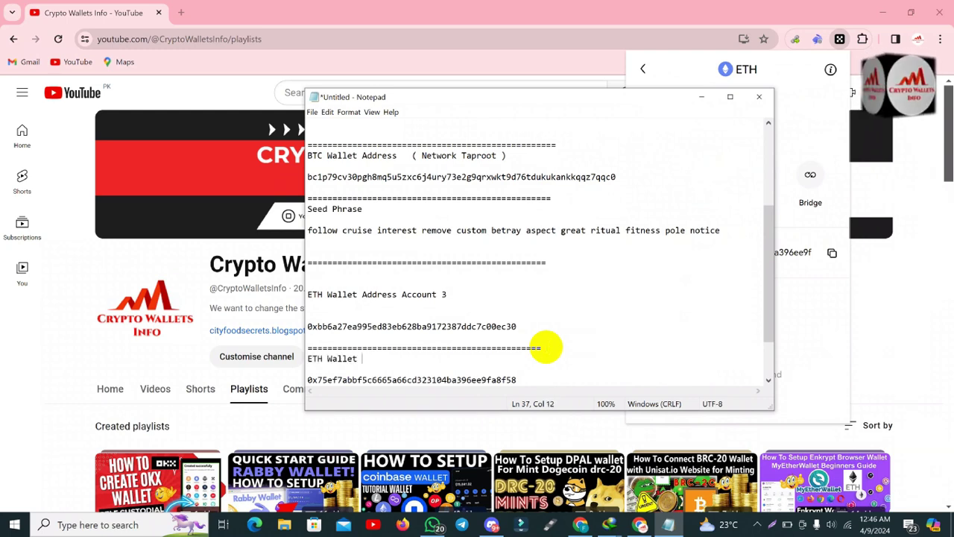
type("Addresss")
key("BackSpace")
key("BackSpace")
key("BackSpace")
type("ss ")
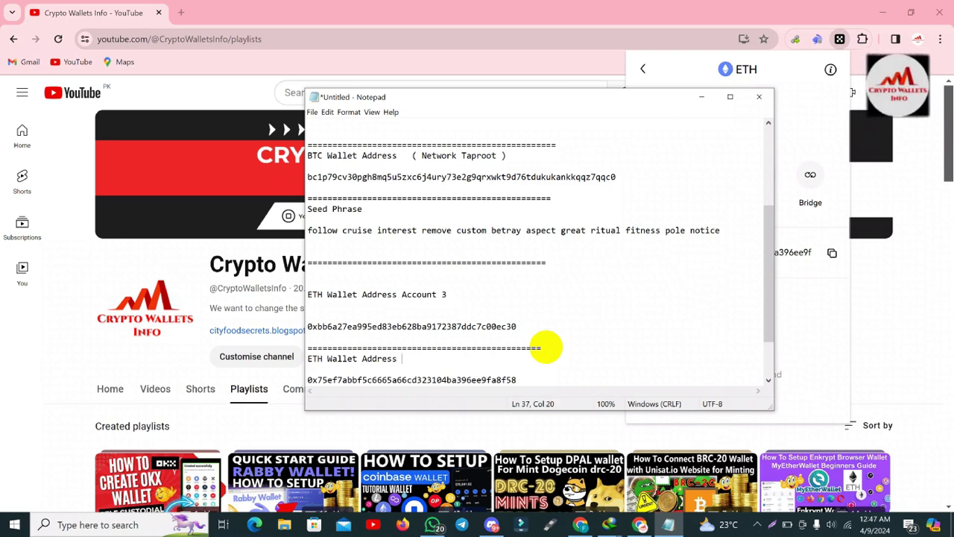
type("Account 2")
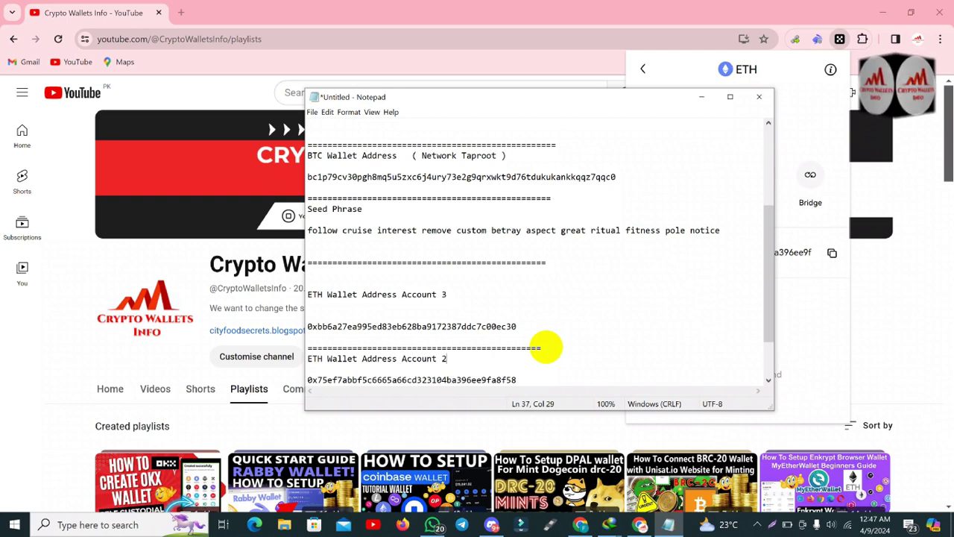
Step: Select the Account 2 and Account 3 address entries in Notepad
left_click_drag(767, 288, 770, 323)
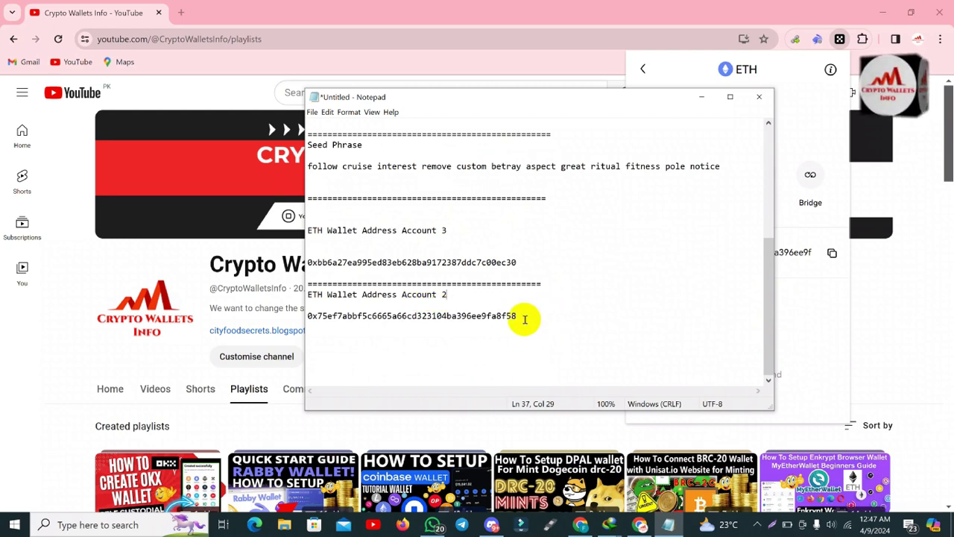
left_click_drag(515, 316, 307, 315)
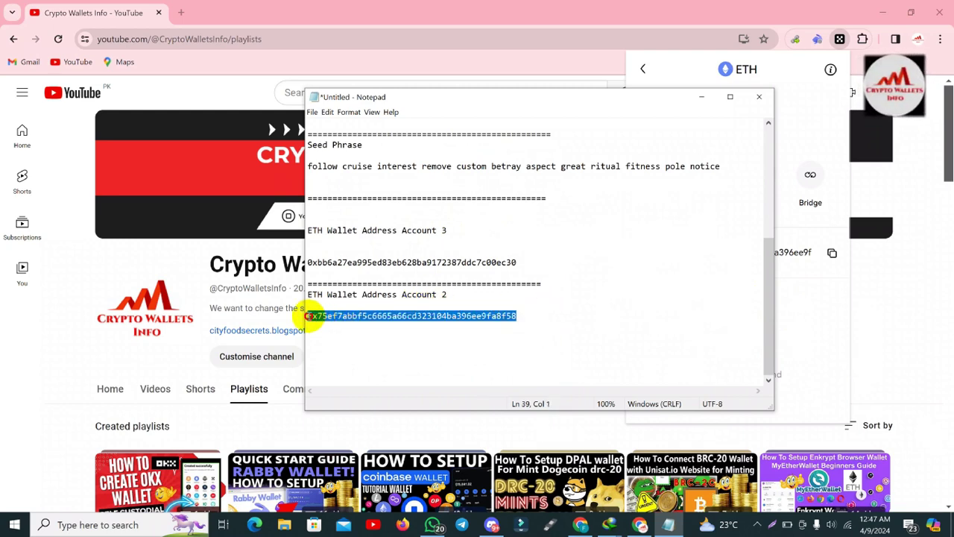
left_click(396, 324)
double_click(396, 324)
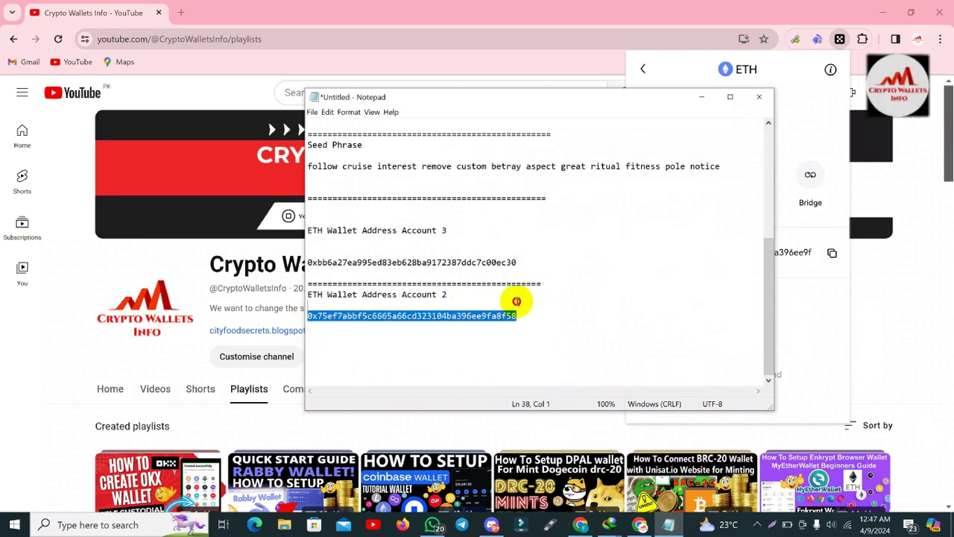
left_click(378, 280, "shift")
left_click(309, 255, "shift")
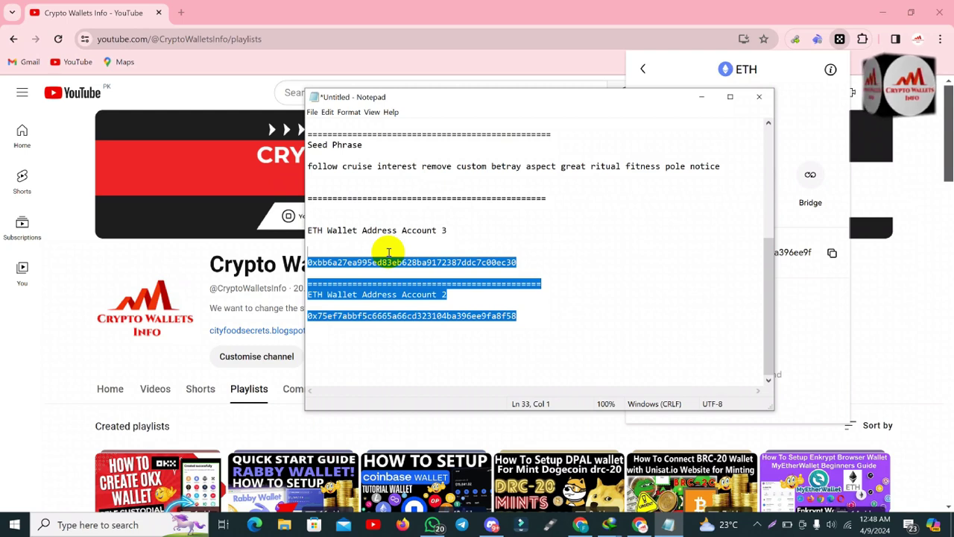
Step: Bring the Crypto Wallets Info YouTube Playlists page in front of Notepad
left_click(479, 64)
left_click_drag(415, 262, 208, 259)
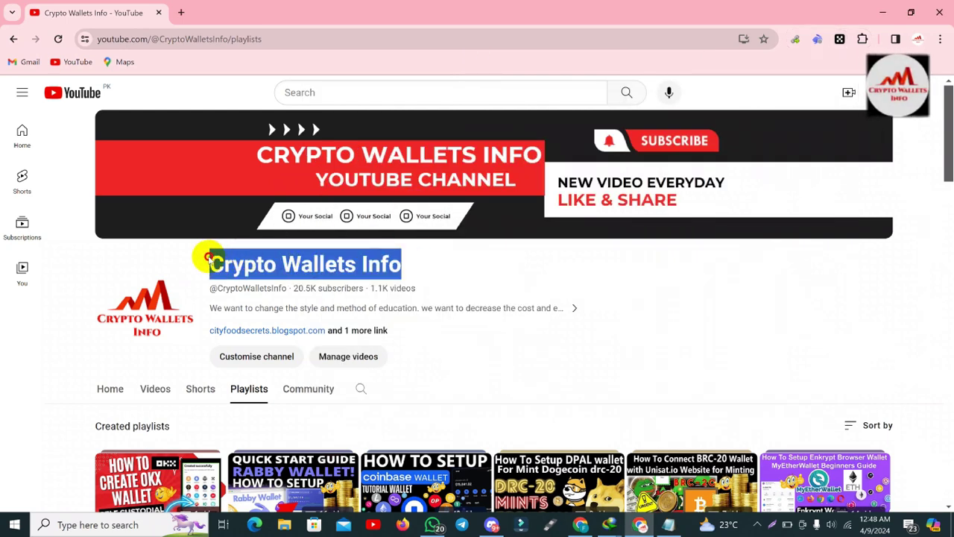
left_click(542, 264)
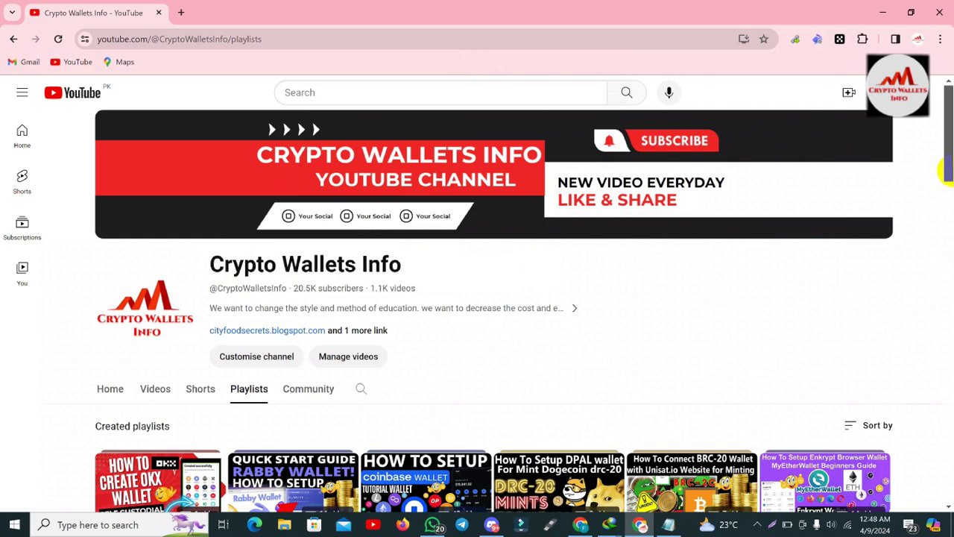